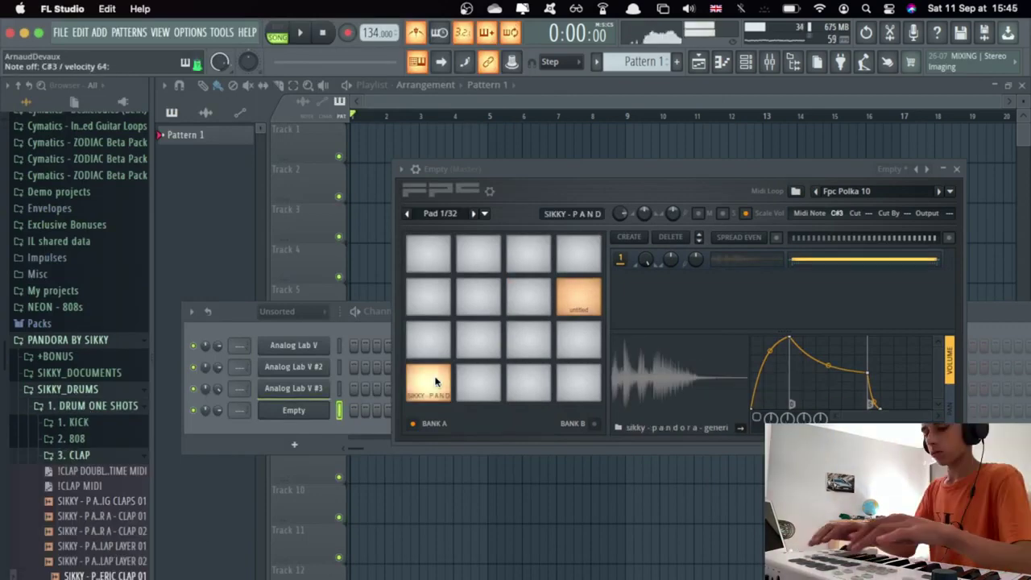
# - Load a drum sample onto an empty FPC pad and check the American Concert D piano preset in the first Analog Lab V channel
pyautogui.moveTo(101, 453); pyautogui.dragTo(413, 338)
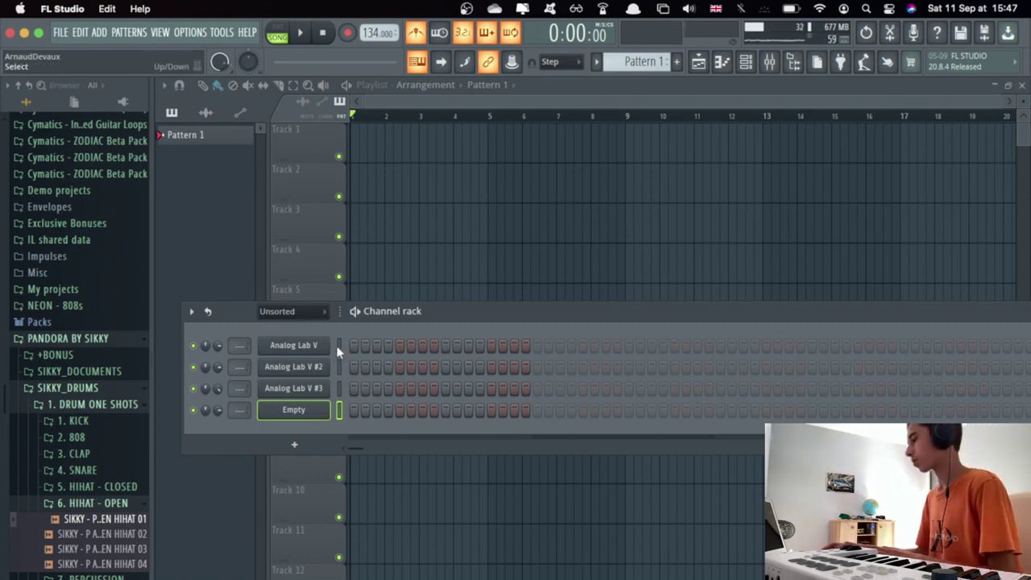
pyautogui.click(294, 347)
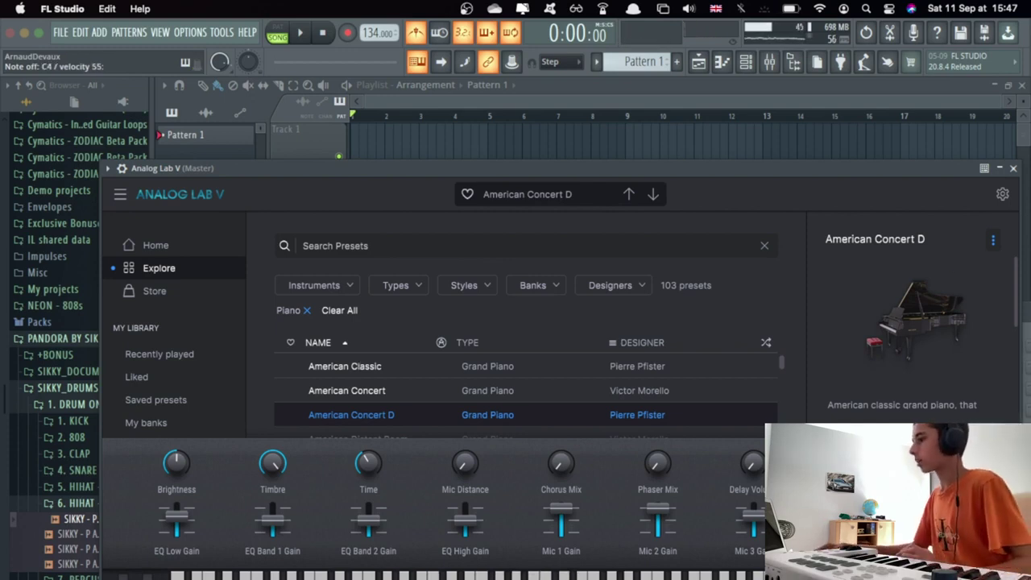
pyautogui.click(1013, 169)
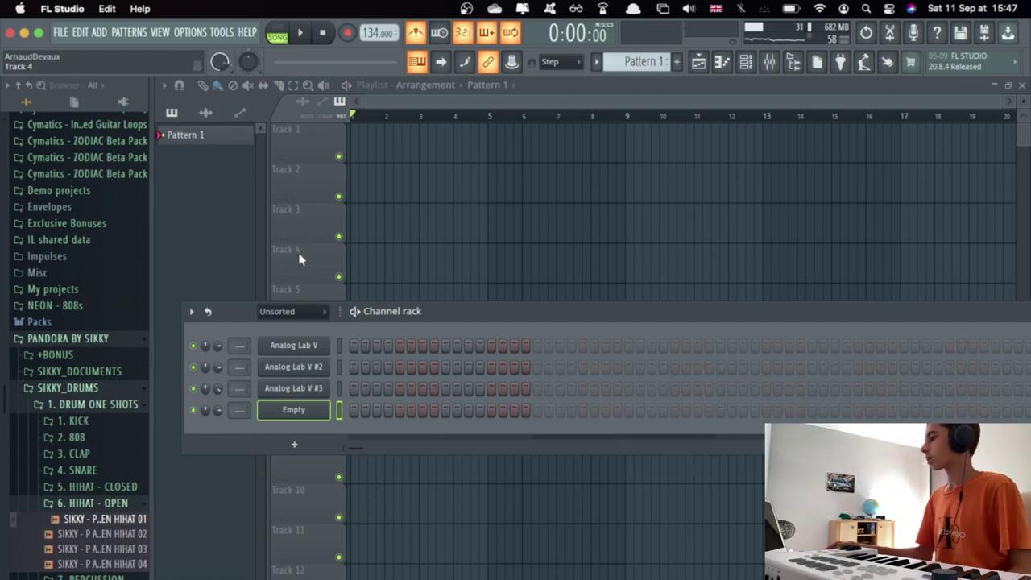
# - Record an eight-bar drum part on the Empty channel and, with the metronome off, record piano chords on Analog Lab V
pyautogui.click(347, 33)
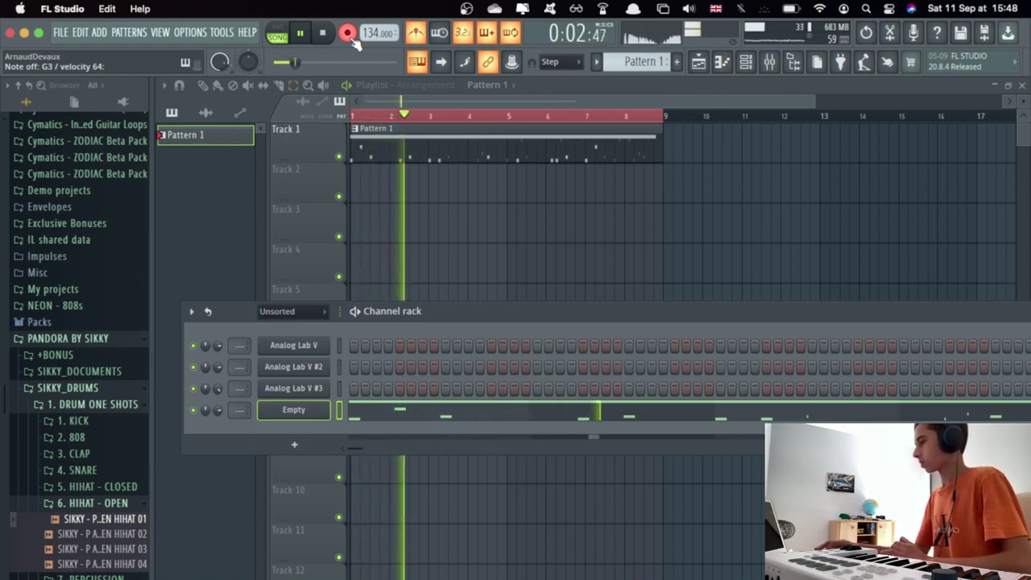
pyautogui.click(416, 33)
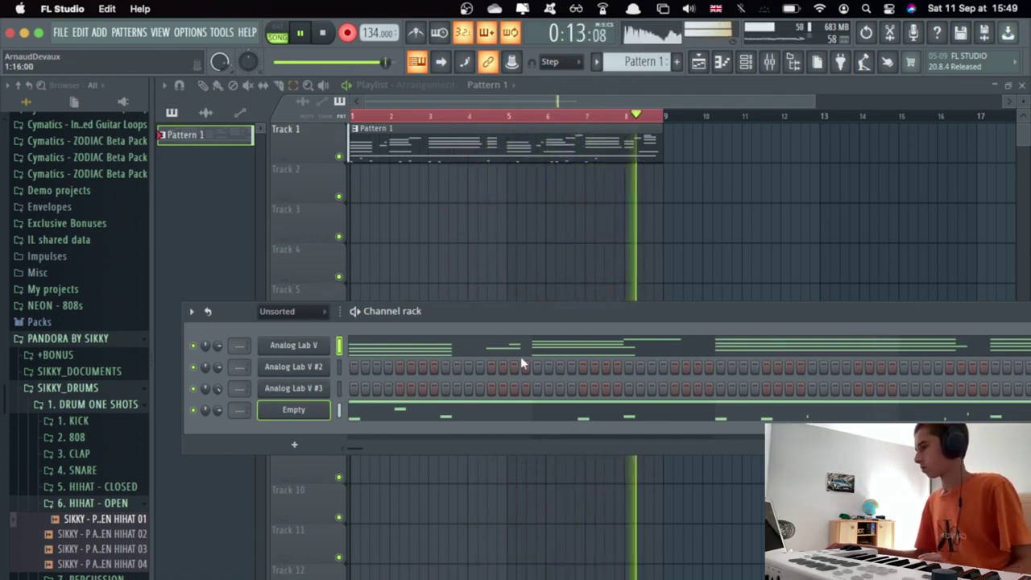
# - Replace the wrong notes at the end of bar 8 in the Analog Lab V part with an F4, A4, C5, E5 chord
pyautogui.click(570, 345)
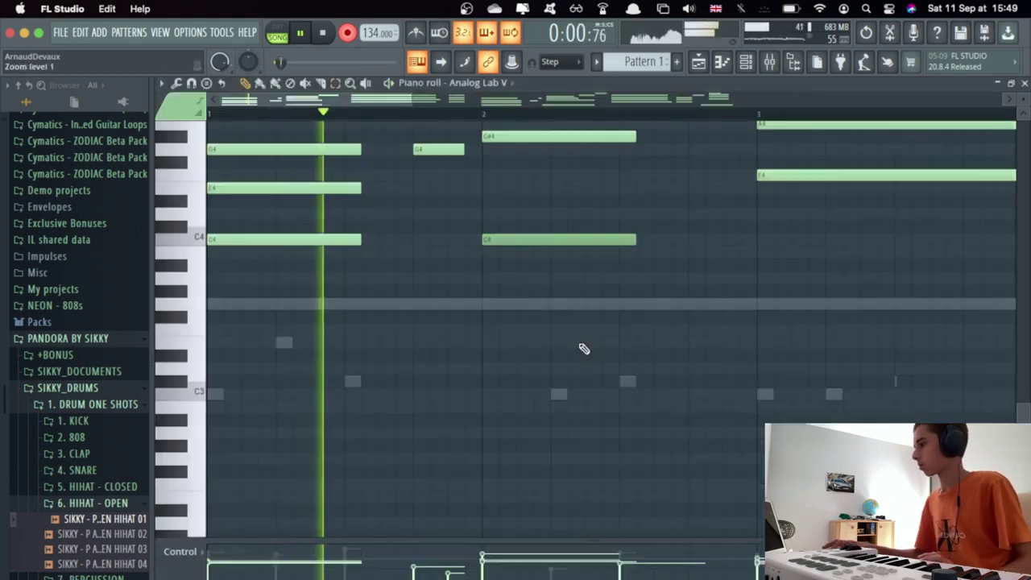
pyautogui.scroll(4, 784, 324)
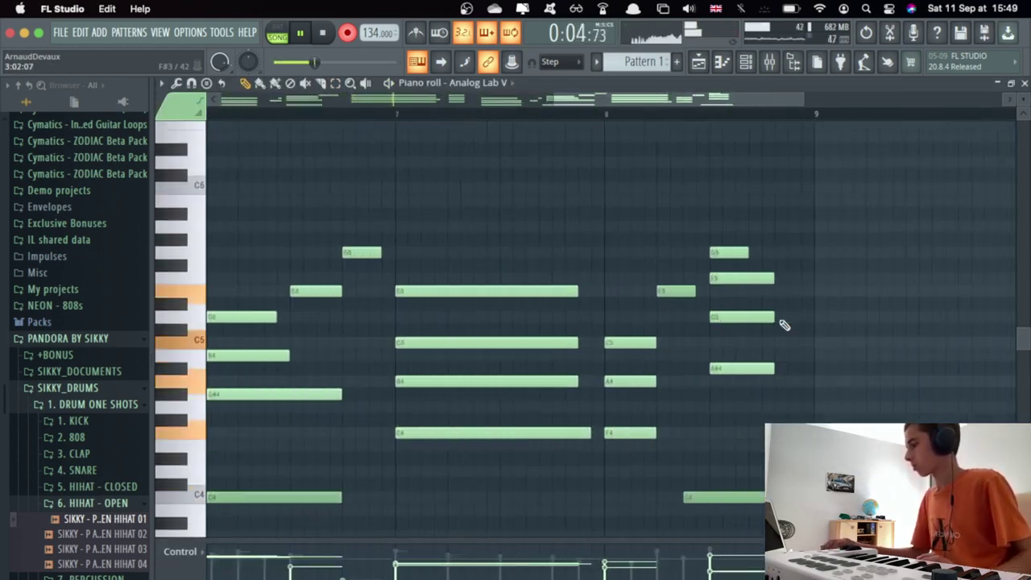
pyautogui.scroll(-2, 777, 306)
pyautogui.rightClick(739, 182)
pyautogui.rightClick(741, 220)
pyautogui.rightClick(741, 271)
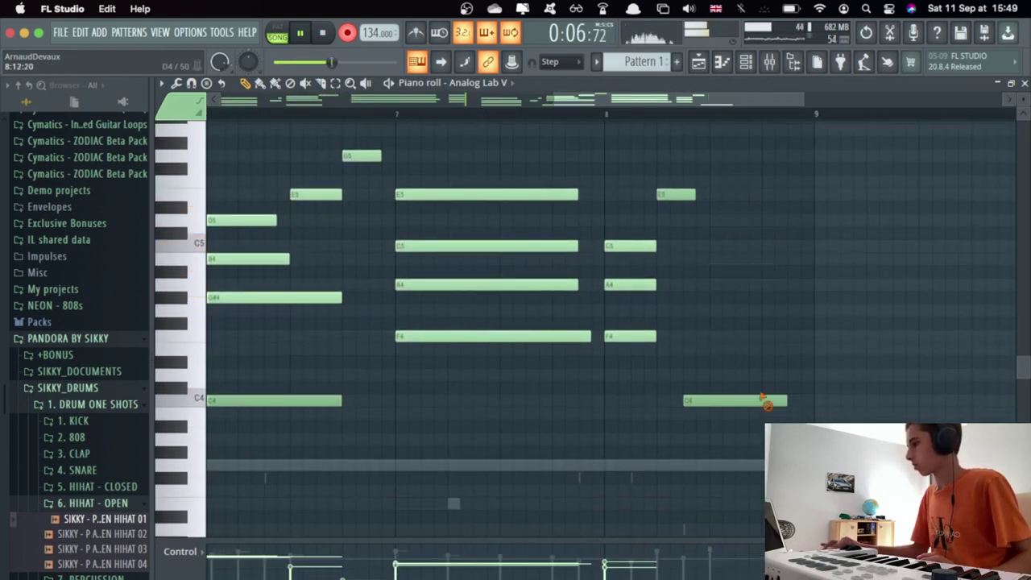
pyautogui.rightClick(737, 400)
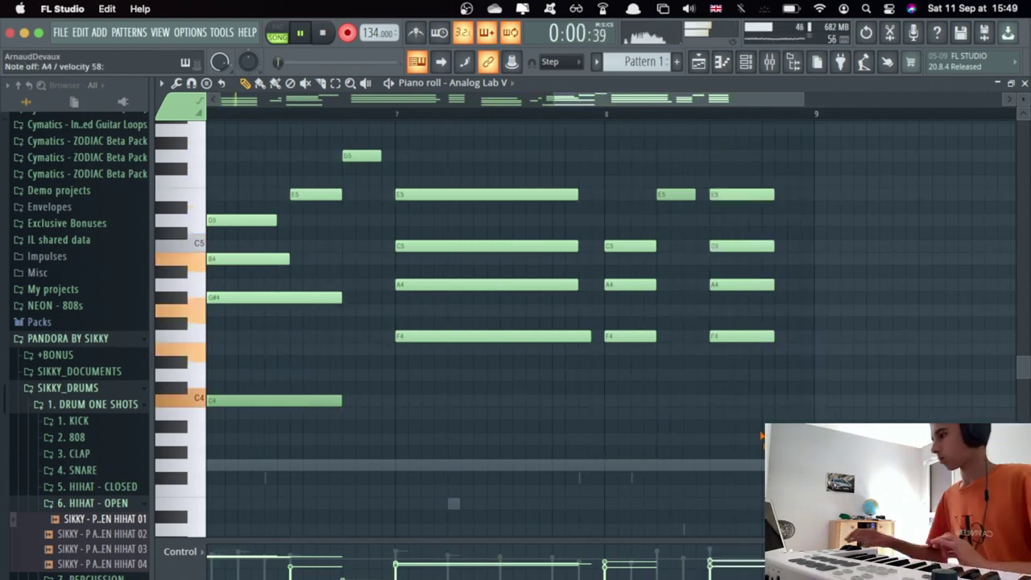
pyautogui.click(1024, 83)
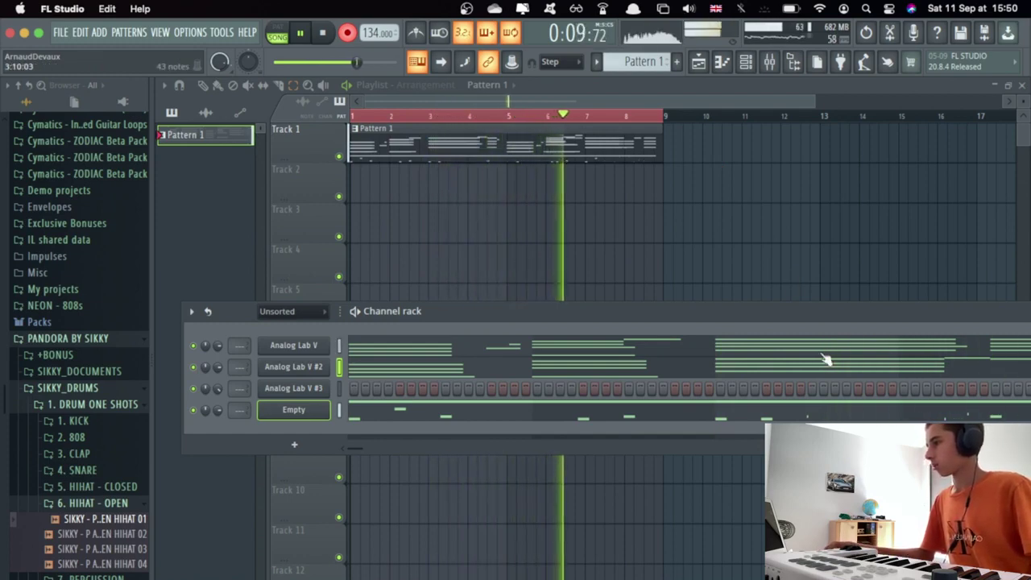
# - Delete the short F5 and E5 notes at the end of bar 6 in the Analog Lab V #2 part
pyautogui.click(668, 375)
pyautogui.scroll(-3, 610, 299)
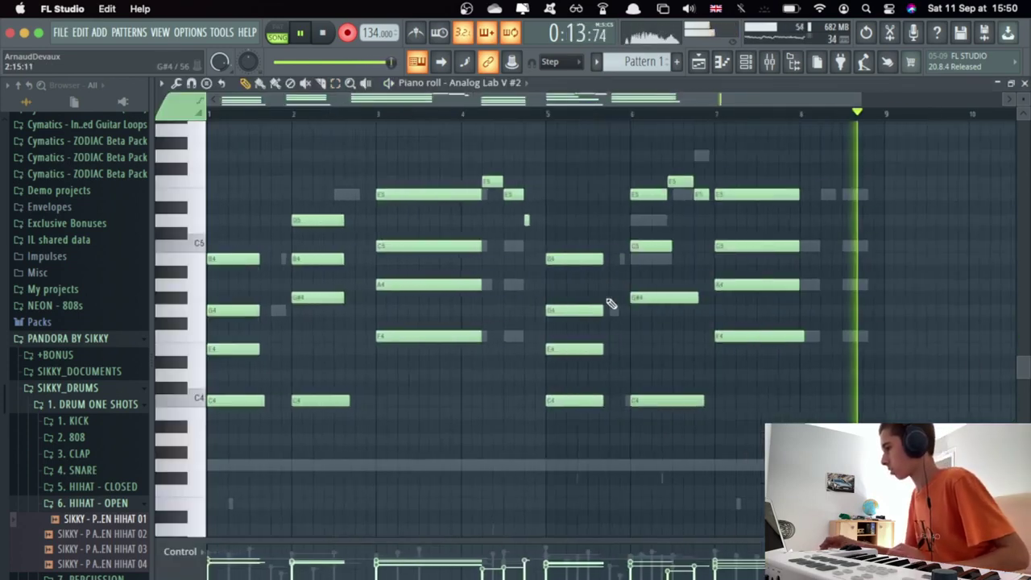
pyautogui.scroll(2, 510, 223)
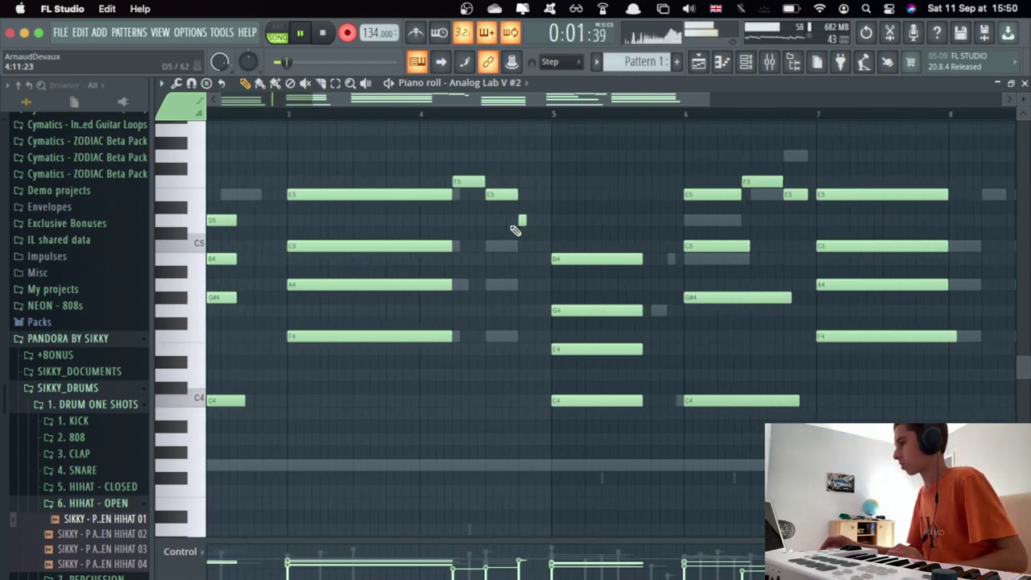
pyautogui.rightClick(769, 179)
pyautogui.rightClick(794, 194)
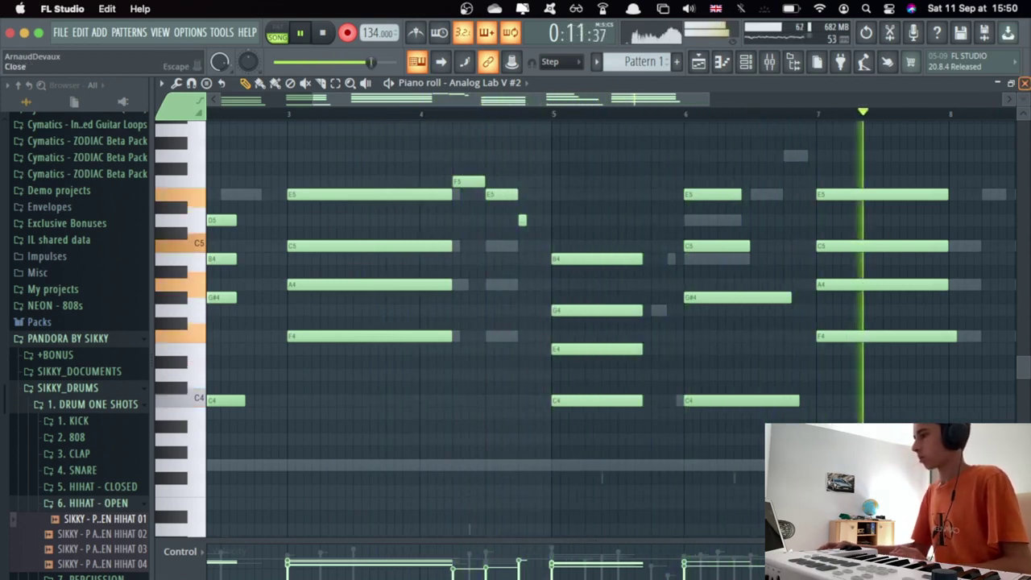
pyautogui.click(1023, 83)
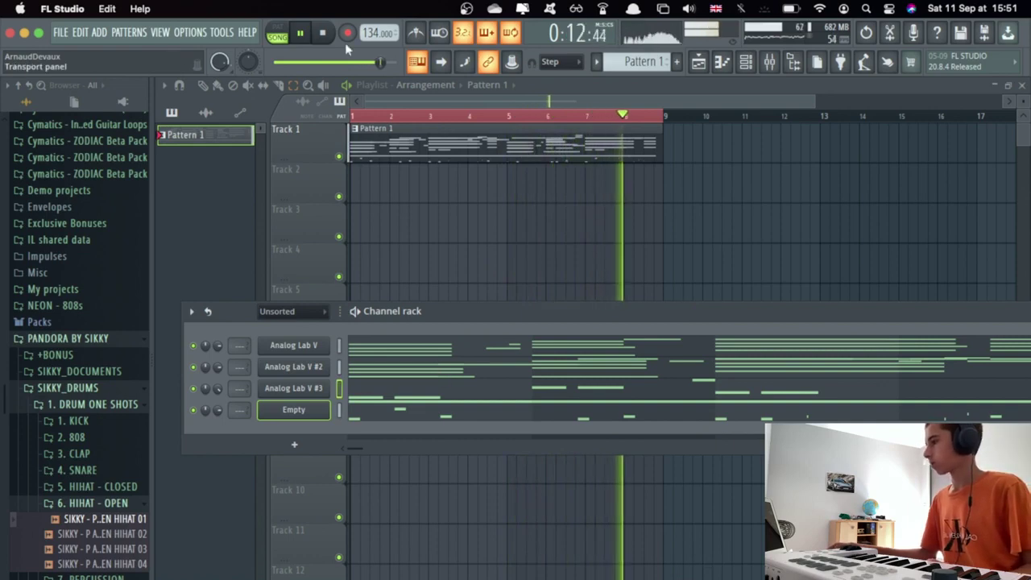
# - Stop playback, remove the Pattern 1 clip from the playlist and split Pattern 1 by channel
pyautogui.click(303, 33)
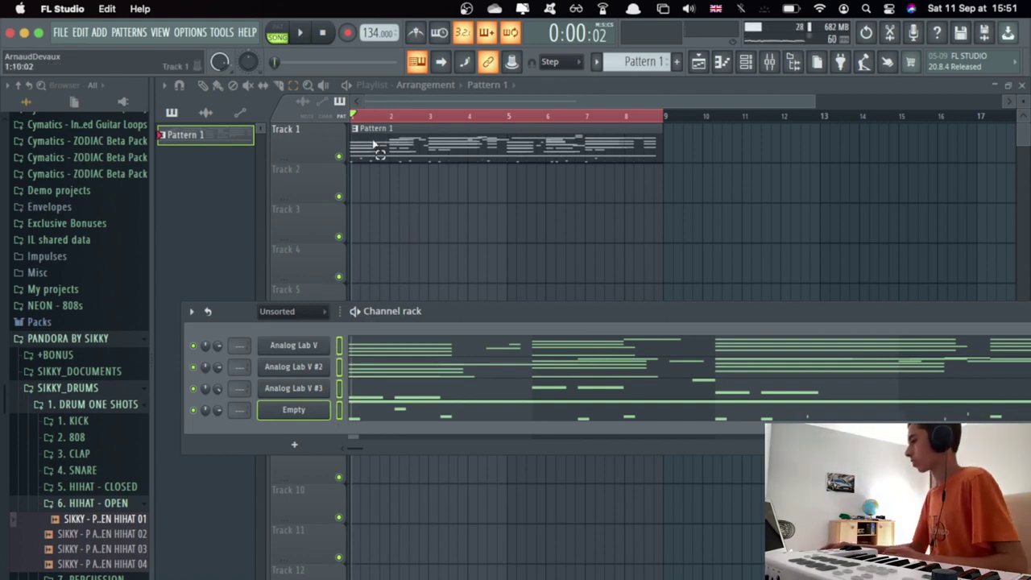
pyautogui.click(205, 85)
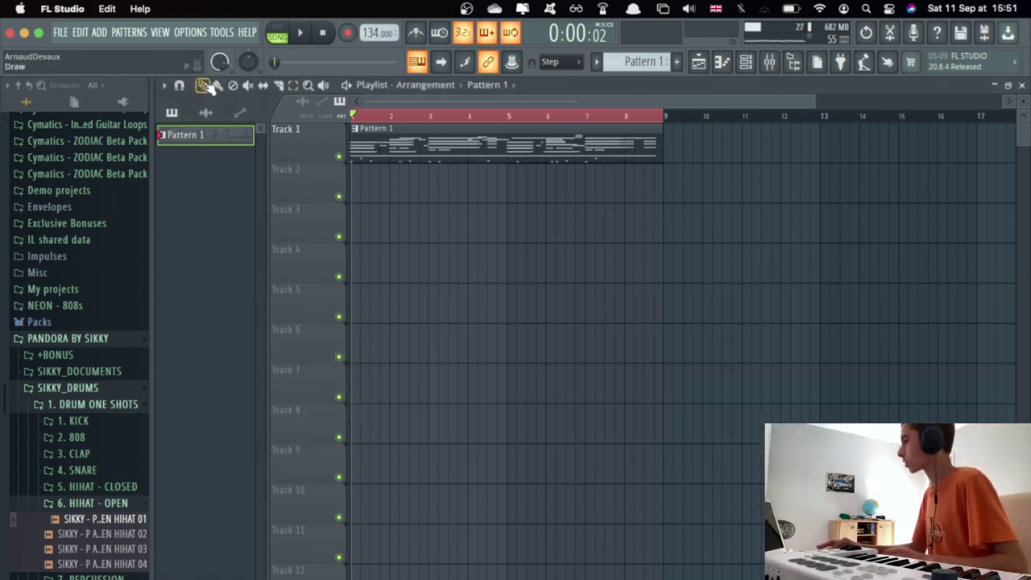
pyautogui.rightClick(409, 155)
pyautogui.rightClick(194, 136)
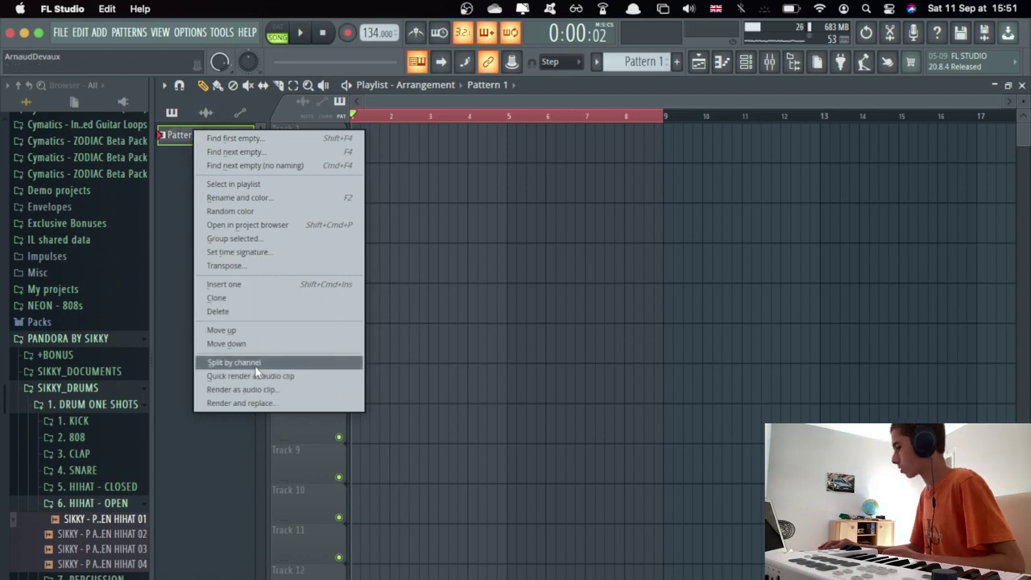
pyautogui.click(234, 362)
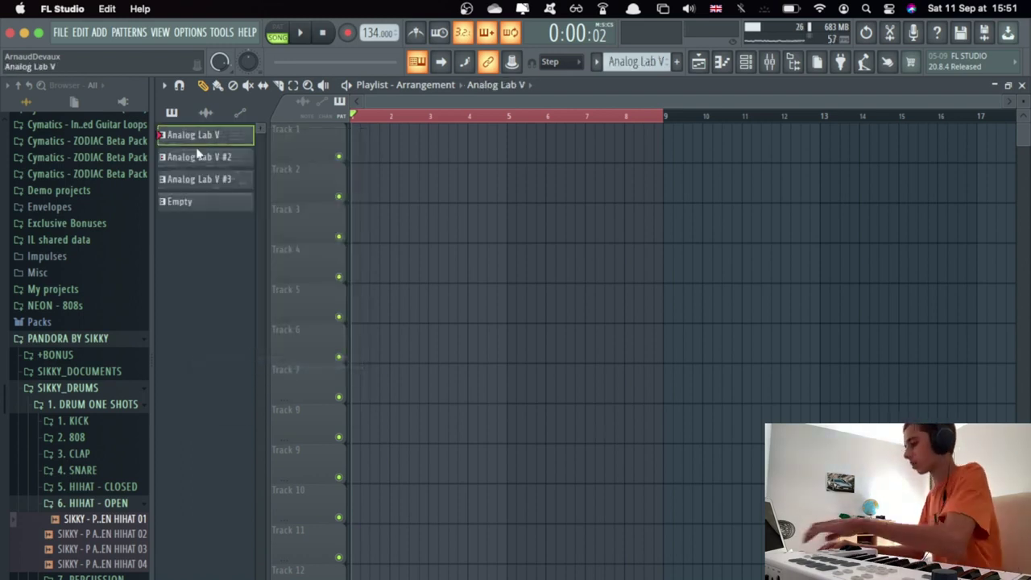
# - Place the four split patterns on tracks 1 to 4 and move the Empty and Analog Lab V #2 clips to bar 9
pyautogui.moveTo(203, 141); pyautogui.dragTo(386, 138)
pyautogui.moveTo(381, 218); pyautogui.dragTo(507, 306)
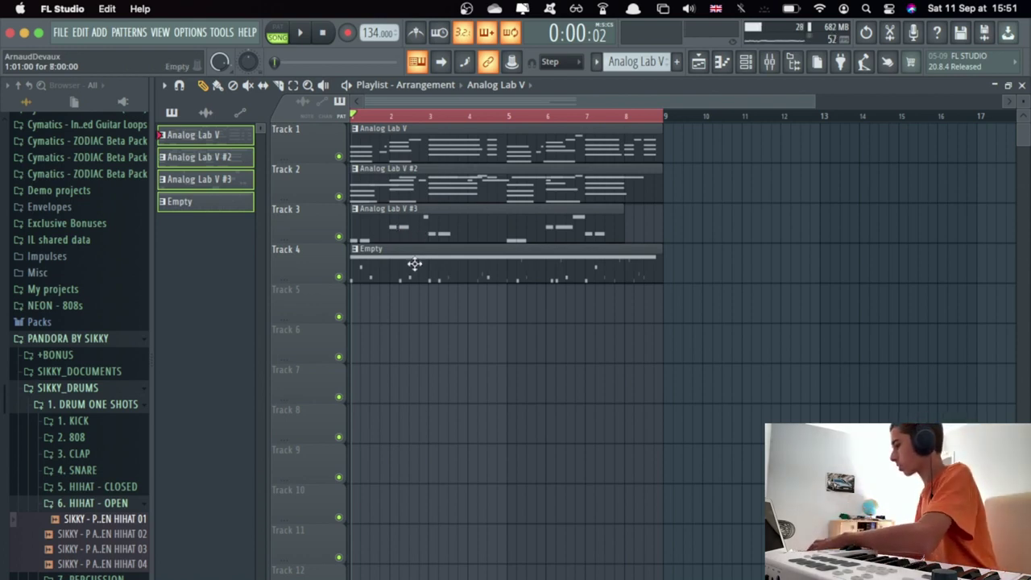
pyautogui.moveTo(413, 258); pyautogui.dragTo(729, 252)
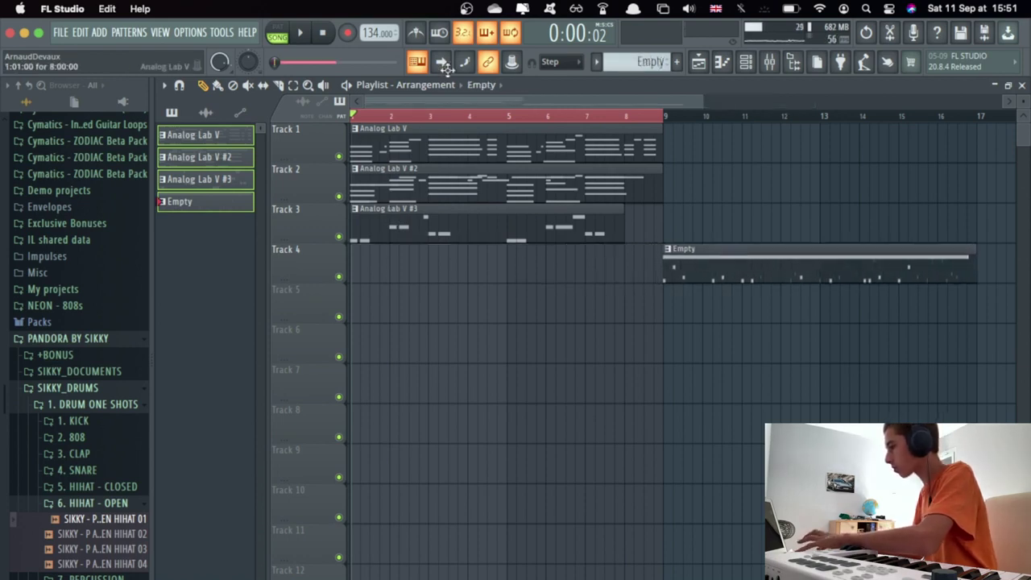
pyautogui.click(451, 121)
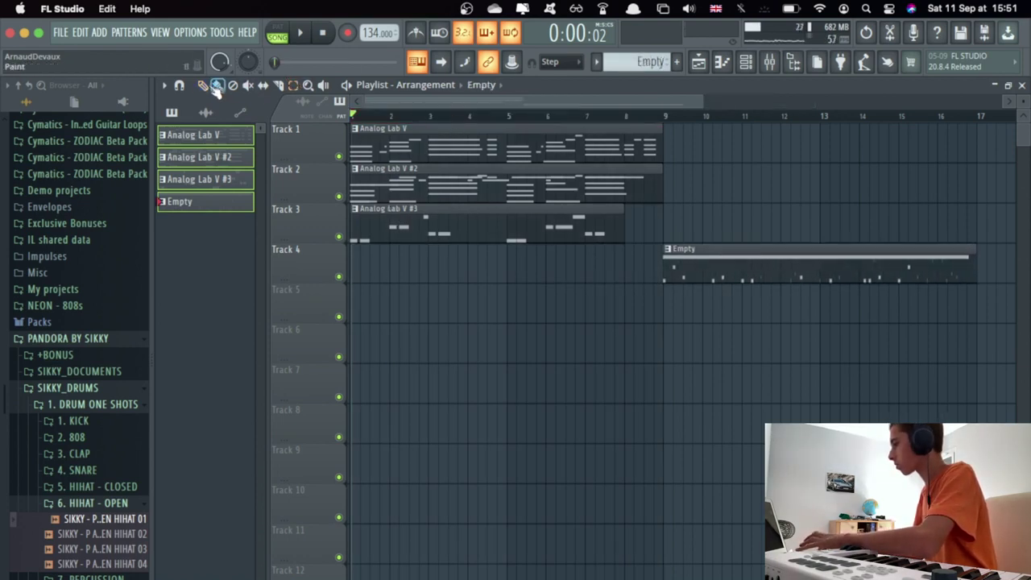
pyautogui.click(395, 165)
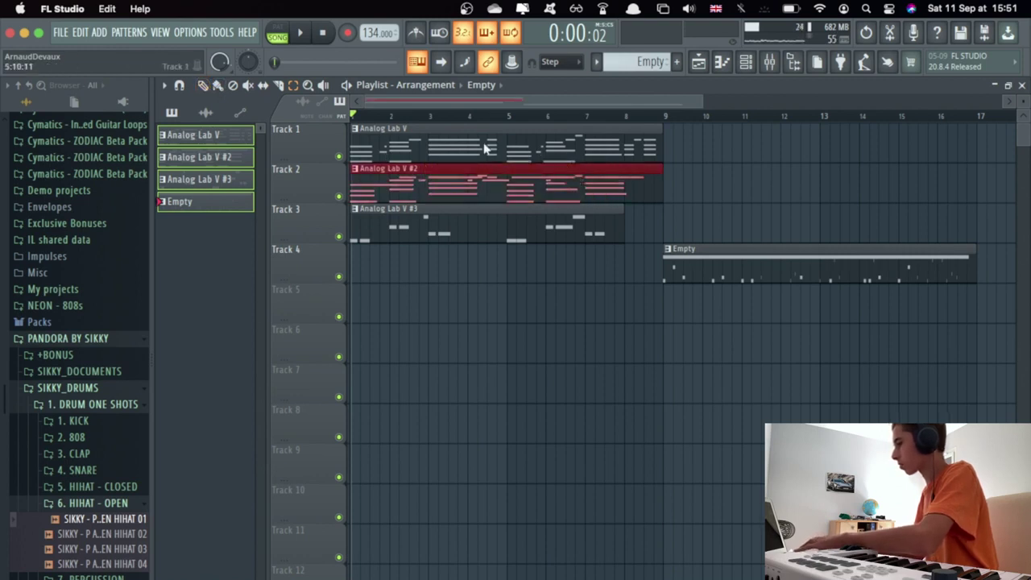
pyautogui.moveTo(414, 192); pyautogui.dragTo(710, 182)
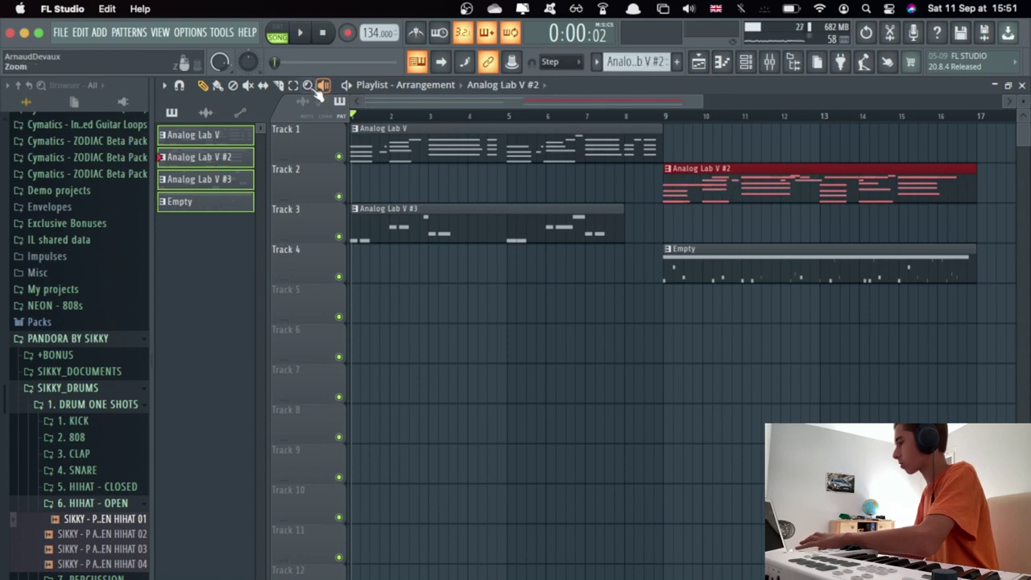
# - Duplicate the Analog Lab V and Analog Lab V #3 clips so that their copies start at bar 9
pyautogui.click(457, 135)
pyautogui.hotkey('ctrl', 'b')
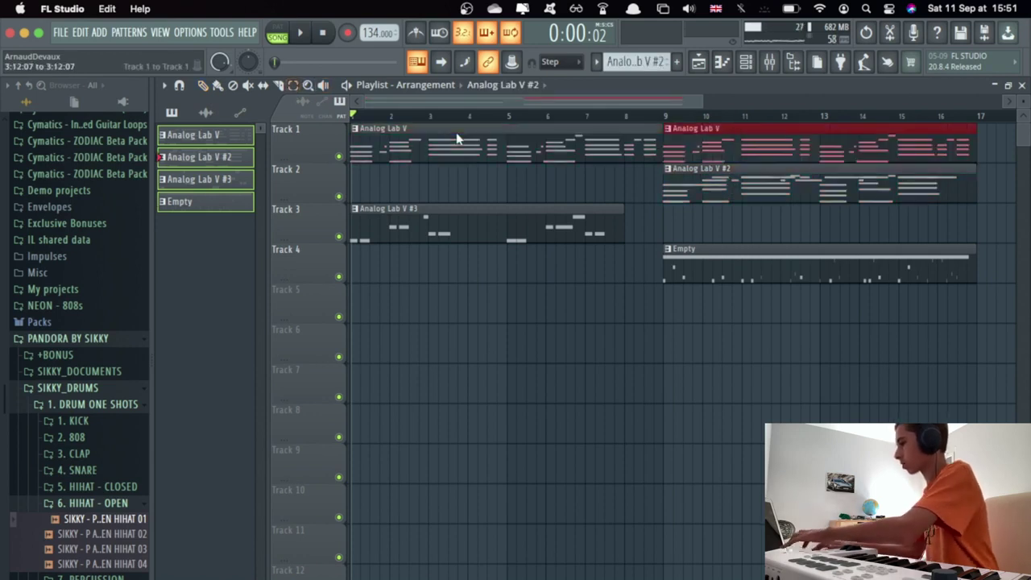
pyautogui.click(426, 214)
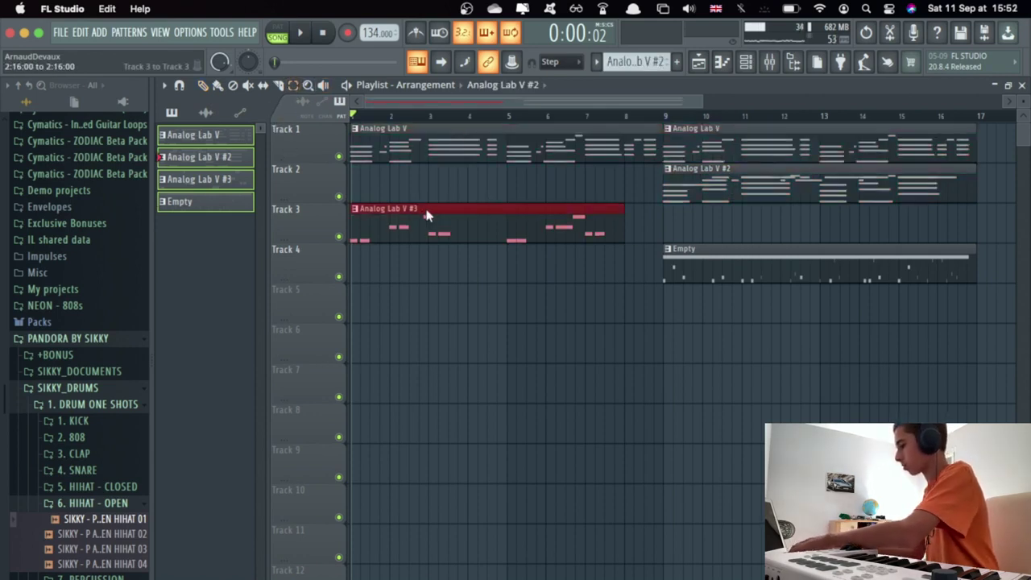
pyautogui.hotkey('ctrl', 'b')
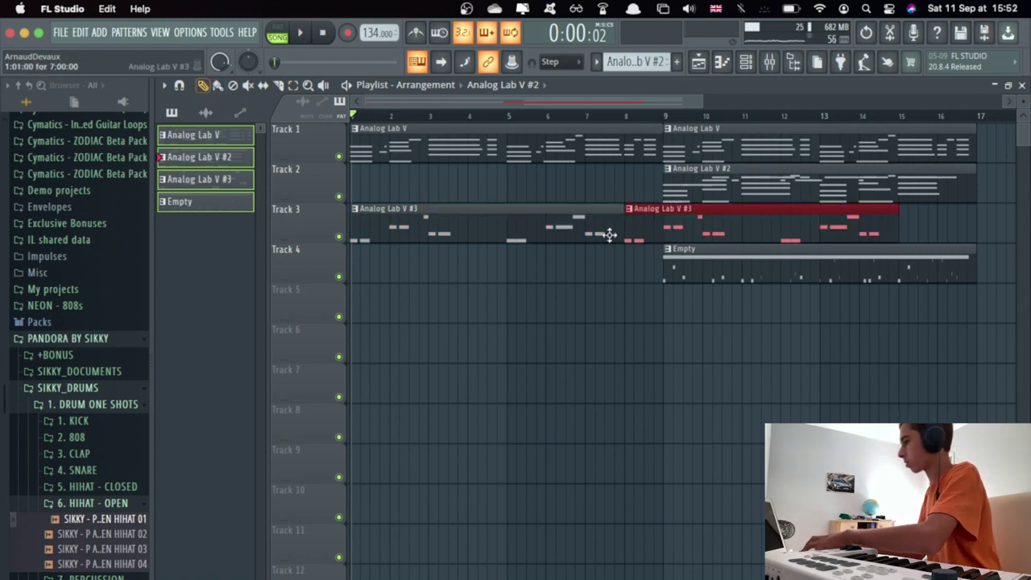
pyautogui.scroll(-3, 726, 222)
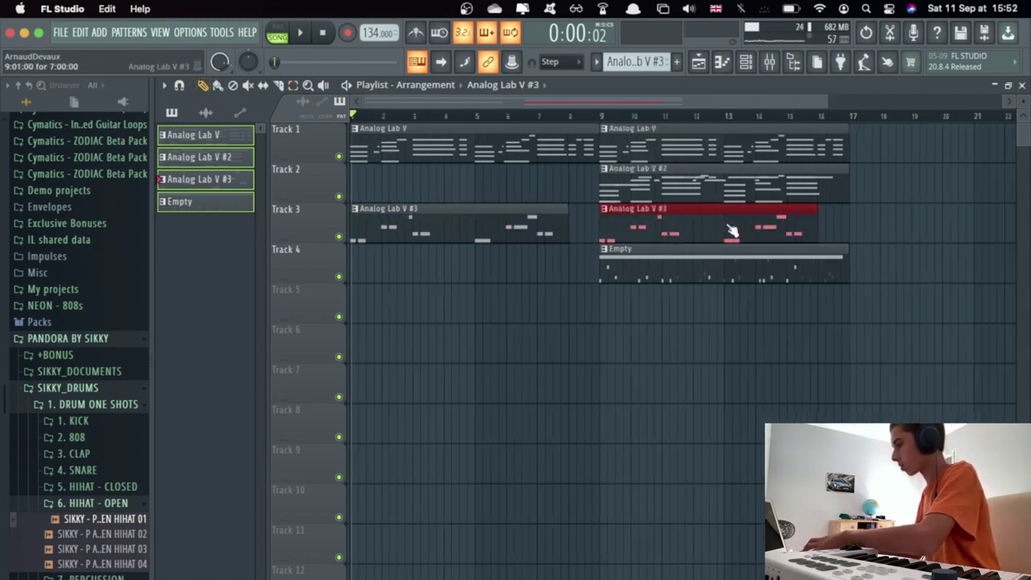
# - Duplicate all four clips starting at bar 9 to bar 17 and clear the selection
pyautogui.moveTo(690, 298); pyautogui.dragTo(676, 153)
pyautogui.rightClick(783, 341)
pyautogui.hotkey('ctrl', 'b')
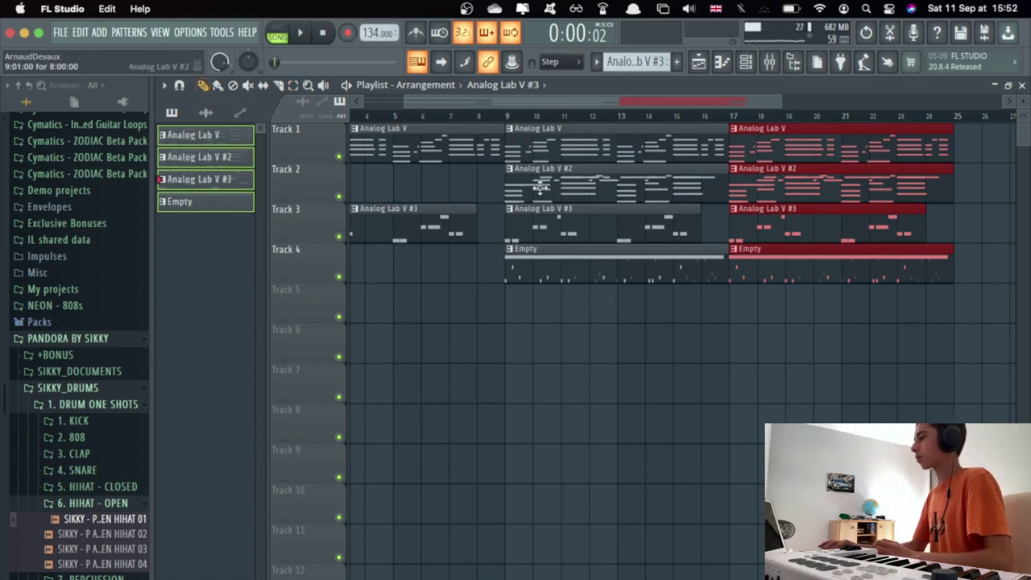
pyautogui.hscroll(-3, 540, 187)
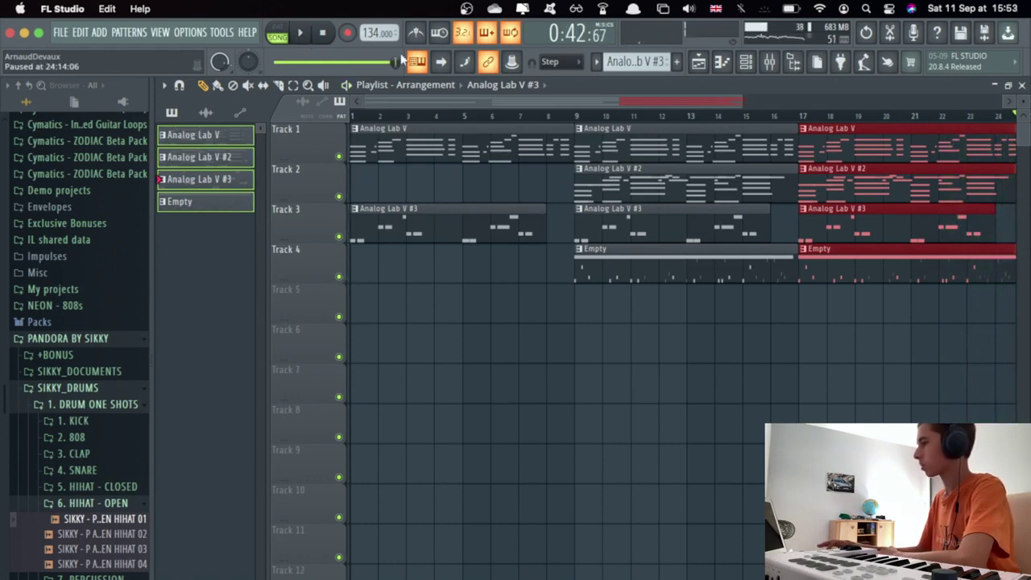
pyautogui.moveTo(357, 146); pyautogui.dragTo(671, 422)
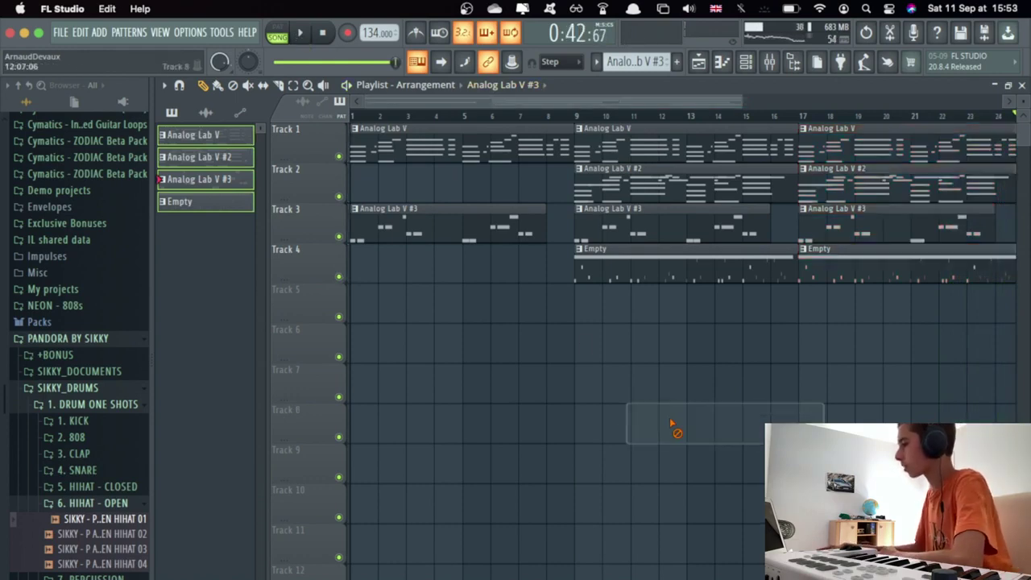
# - Add the SFX - RISER 02 sample on track 6 from bar 6 and trim its end to bar 9
pyautogui.scroll(3, 500, 269)
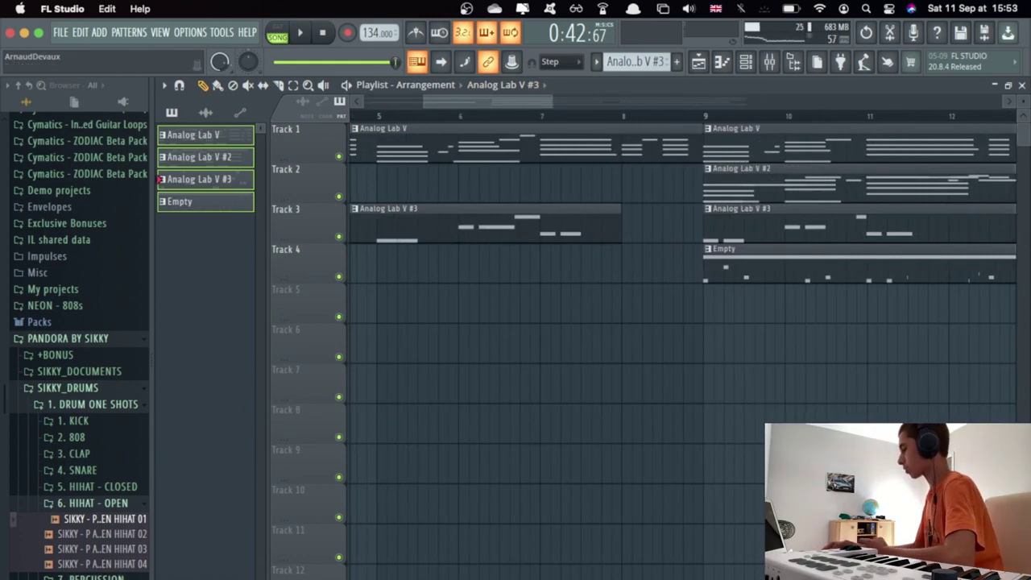
pyautogui.moveTo(93, 564); pyautogui.dragTo(537, 342)
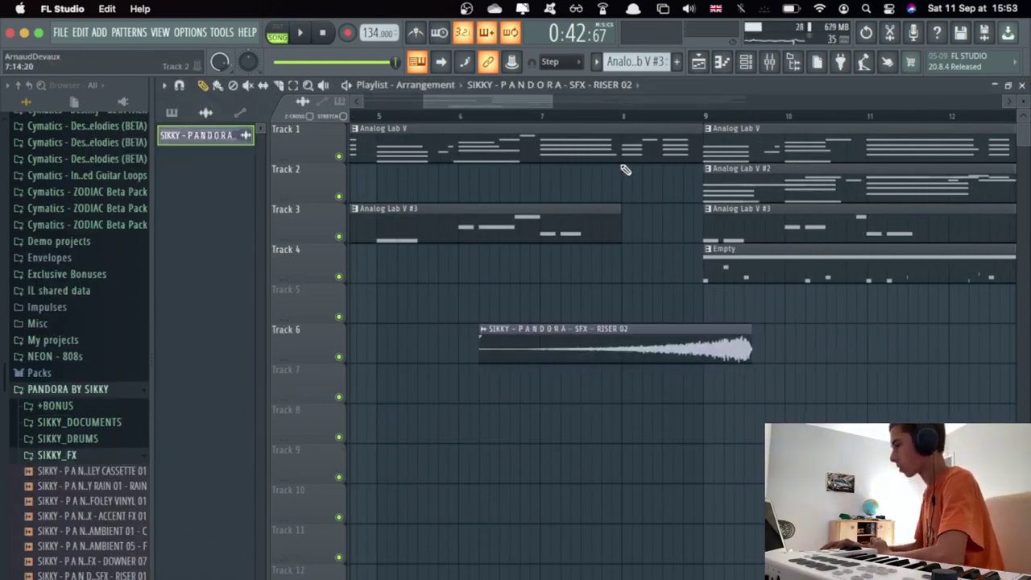
pyautogui.press('space')
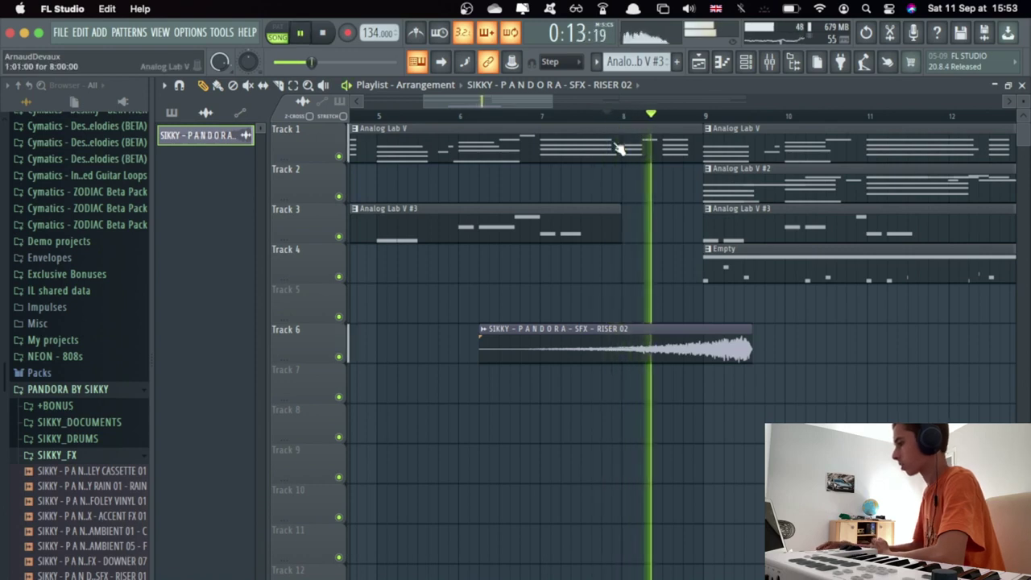
pyautogui.press('space')
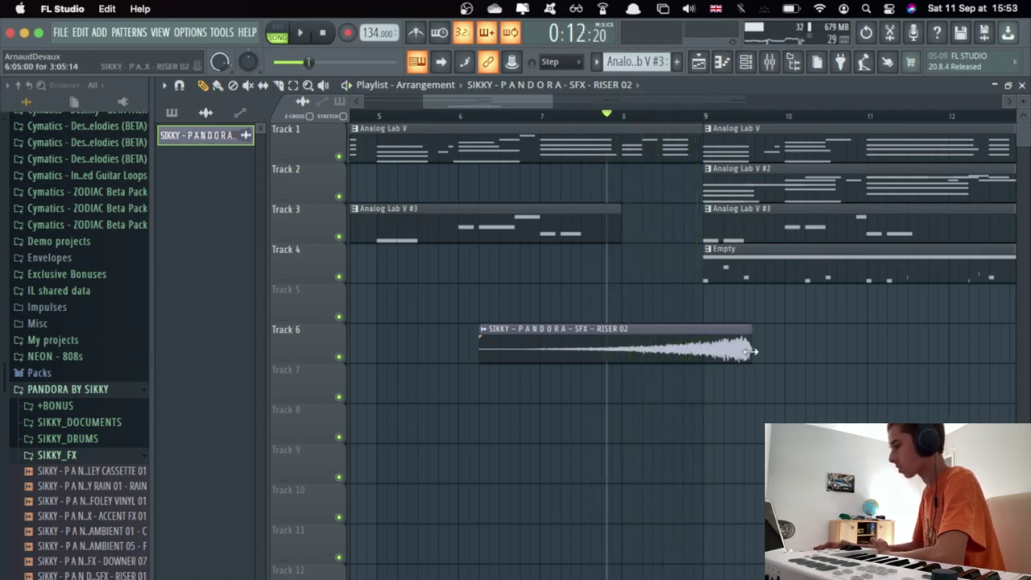
pyautogui.hscroll(-3, 555, 313)
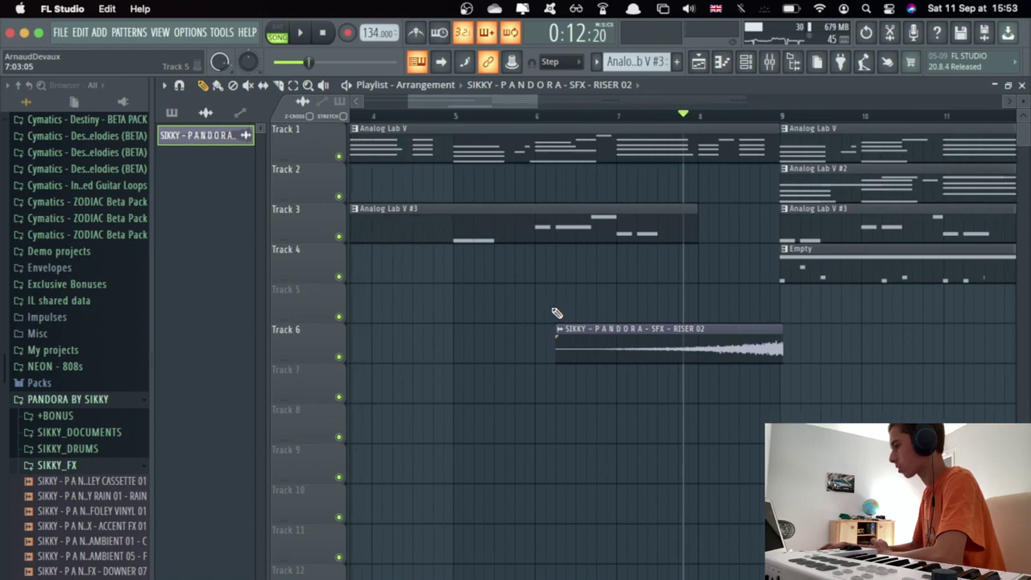
# - Play the arrangement through the riser into the section starting at bar 9
pyautogui.press('space')
pyautogui.scroll(-4, 474, 118)
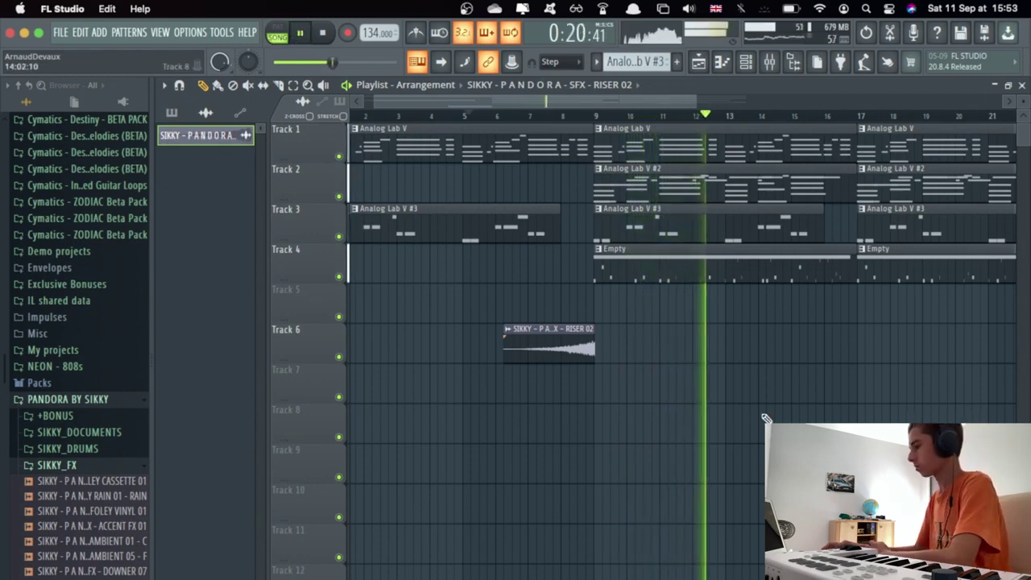
pyautogui.scroll(-4, 766, 418)
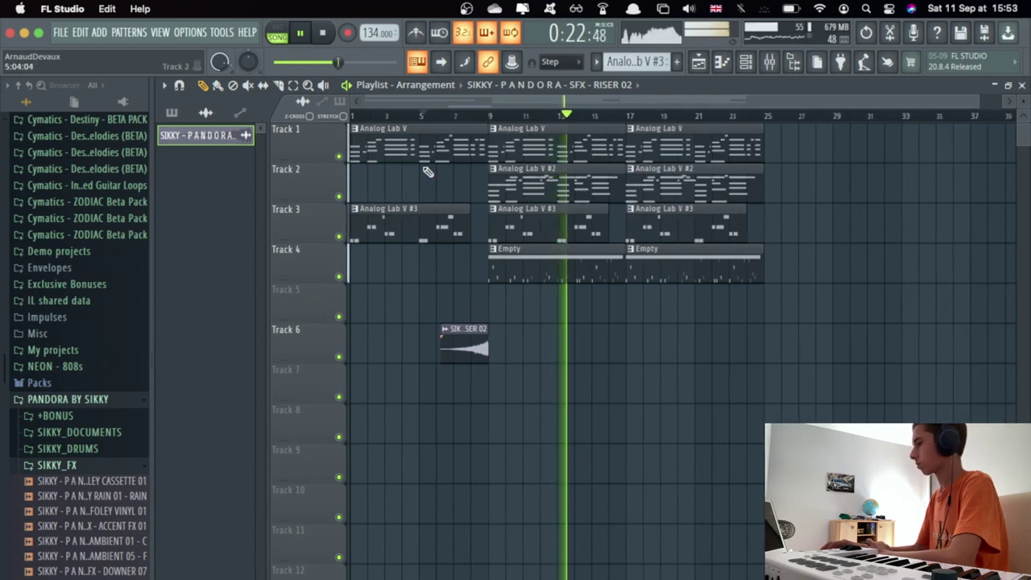